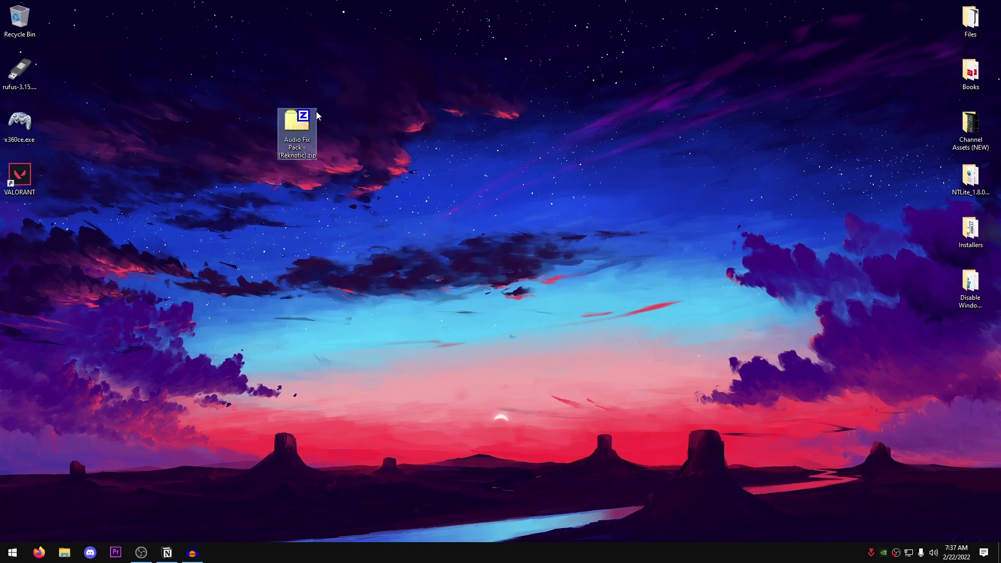
Step: Extract the Audio Fix Pack zip next to itself and open the extracted folder
right_click(295, 126)
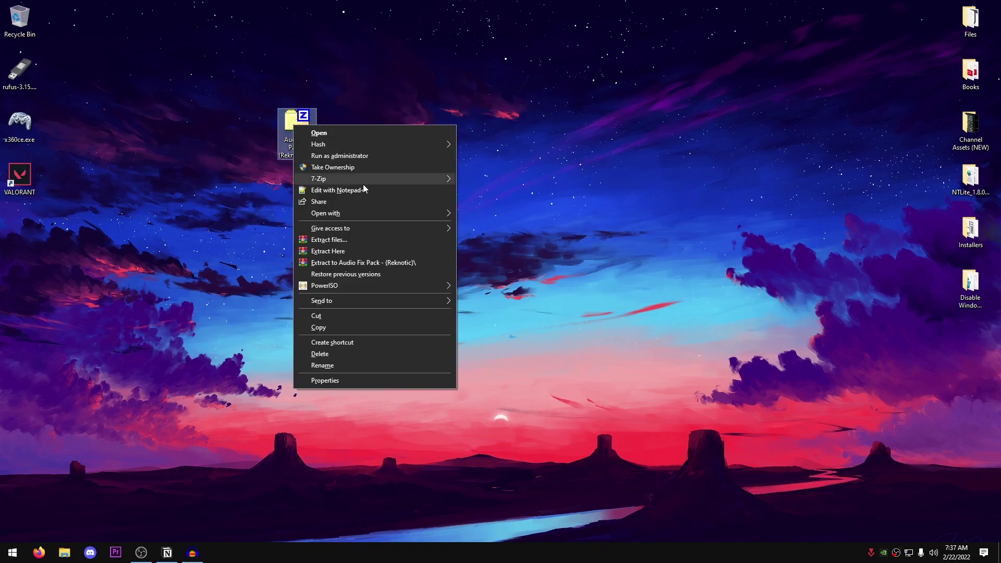
click(358, 251)
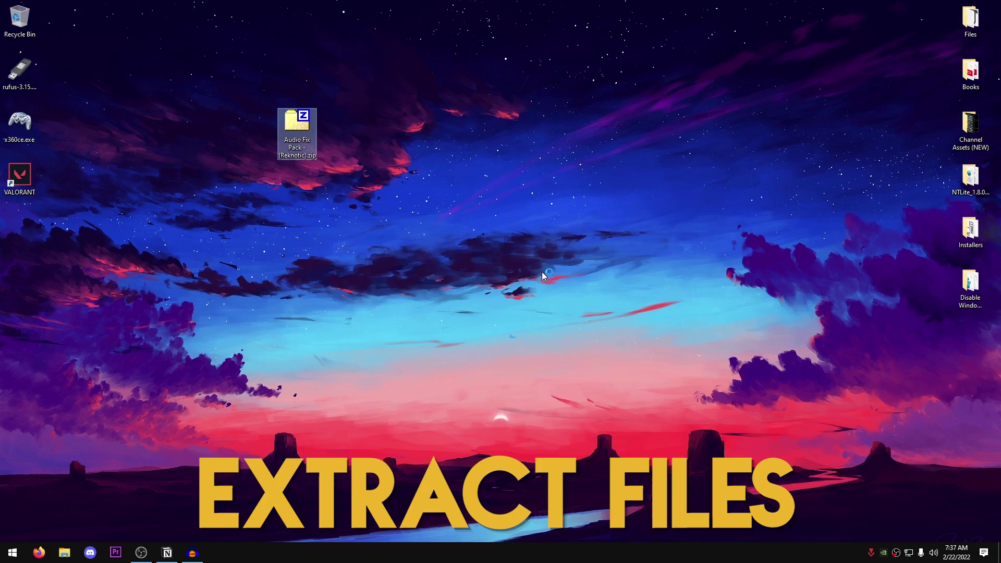
drag(19, 232, 375, 145)
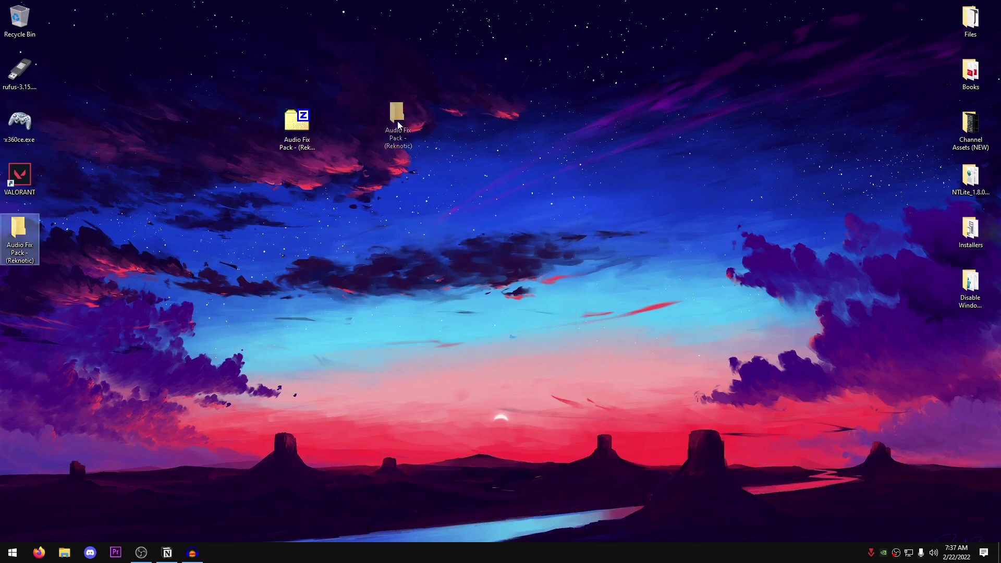
double_click(374, 140)
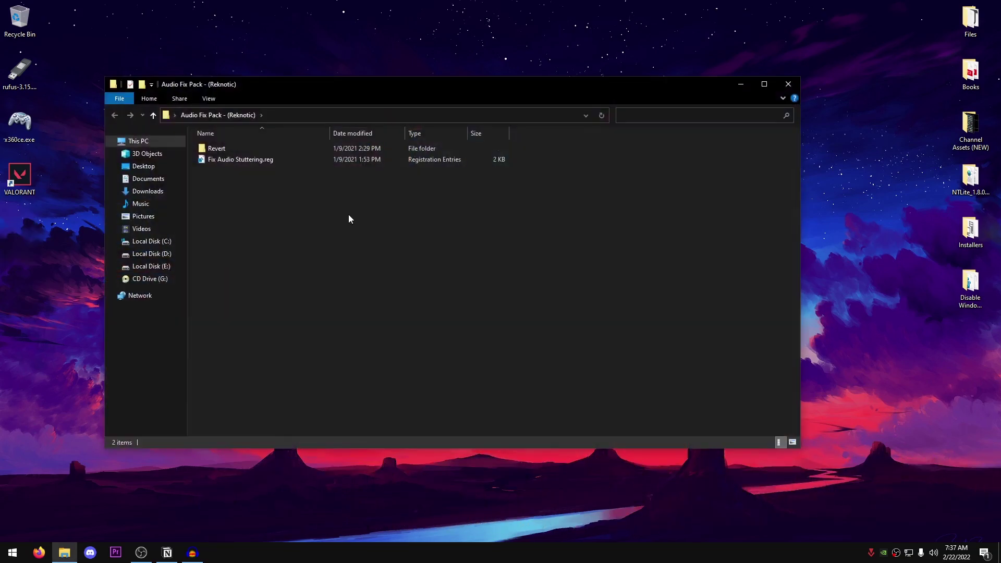
Step: Look inside the Revert folder, which holds Default Audio.reg, then return to the pack folder
click(231, 162)
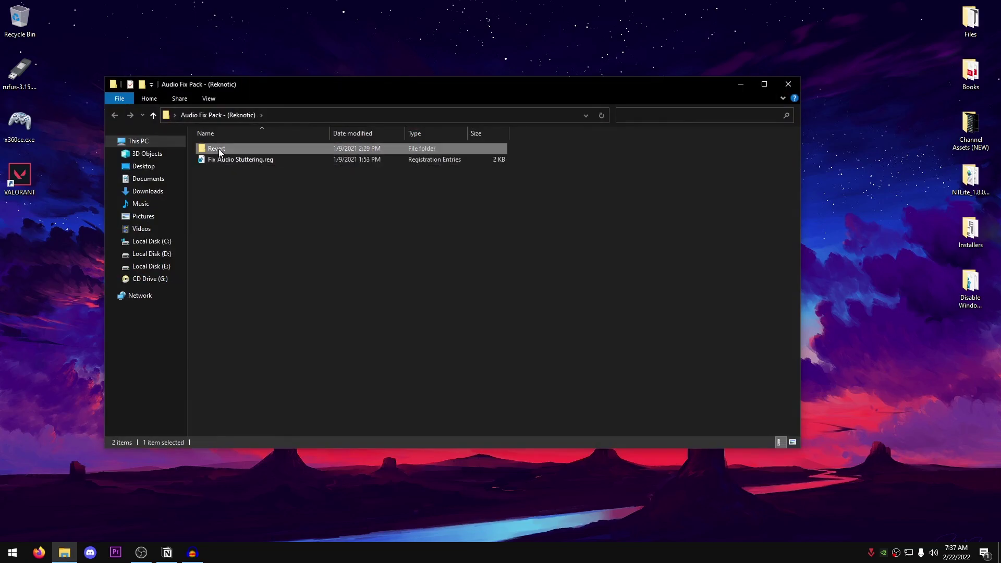
double_click(218, 149)
key(alt+Left)
click(230, 161)
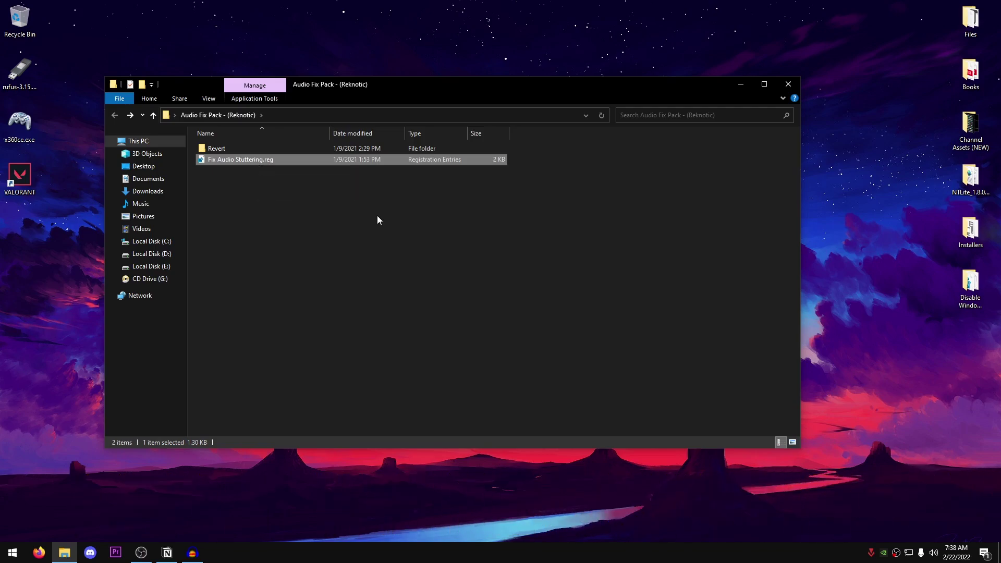
double_click(218, 149)
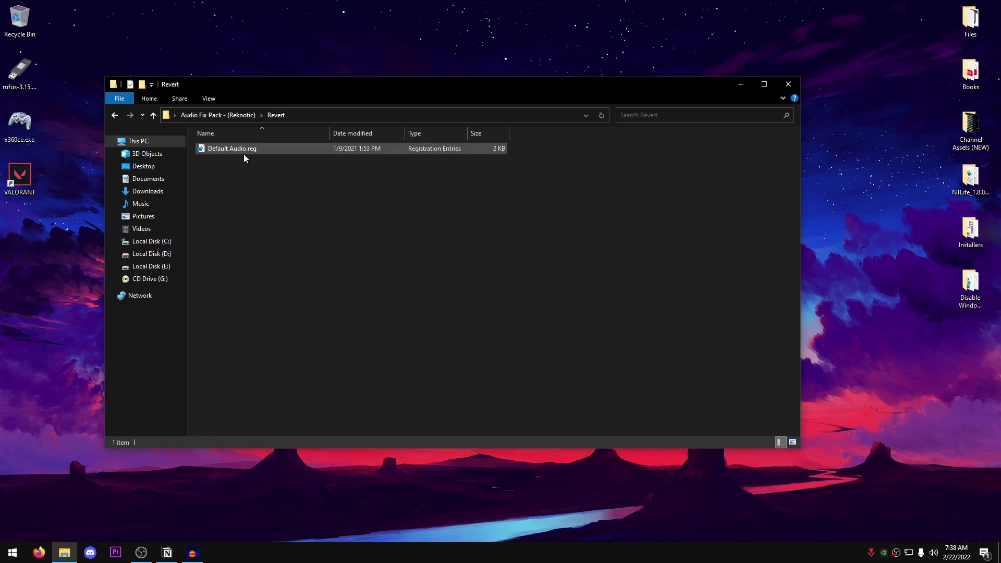
click(114, 114)
Step: Merge Fix Audio Stuttering.reg into the registry and accept the confirmation and success messages
click(263, 161)
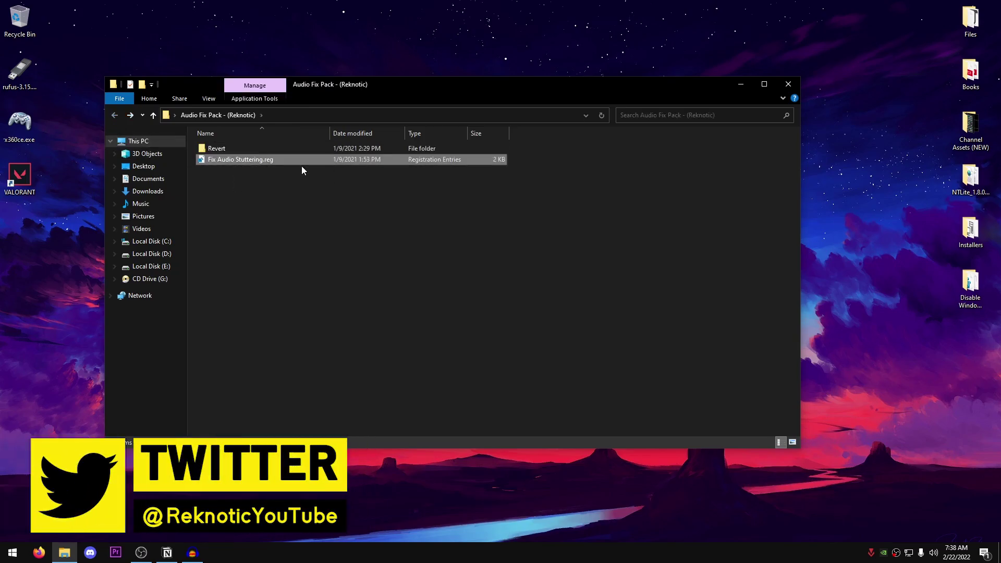
double_click(263, 160)
click(582, 291)
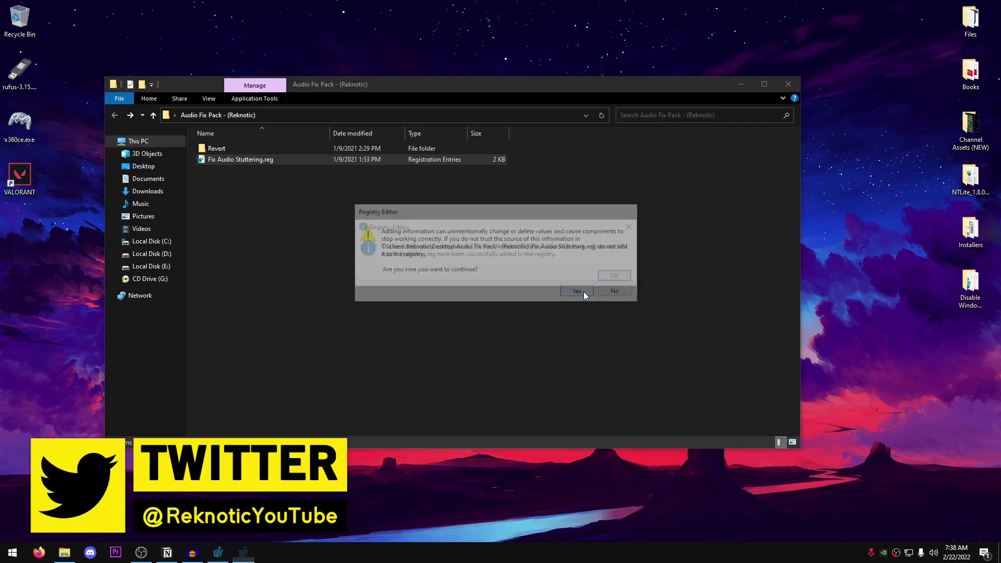
click(619, 276)
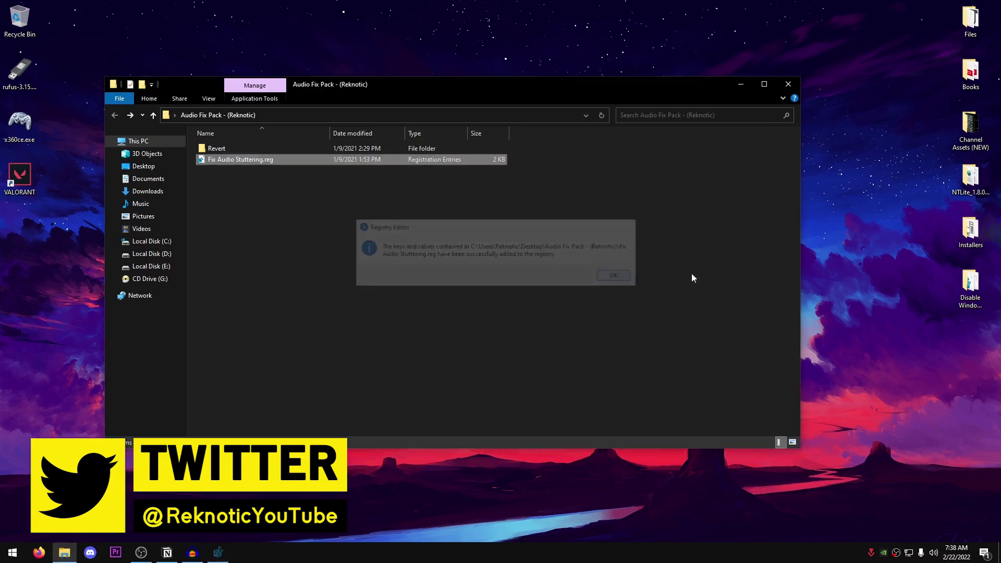
Step: Close the pack folder, move the Audio Fix Pack items under VALORANT, and show Sound playback devices
click(788, 84)
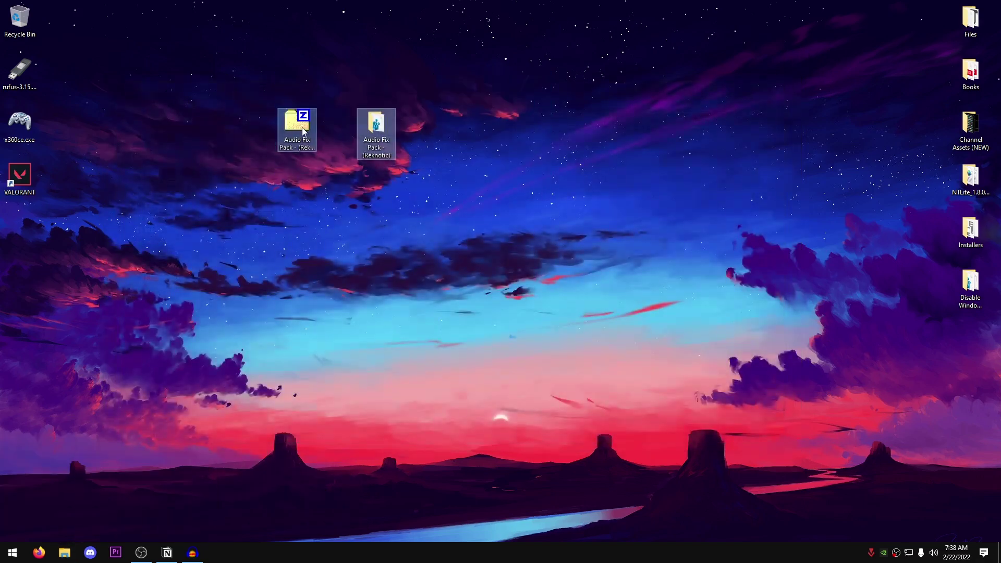
drag(303, 131, 27, 229)
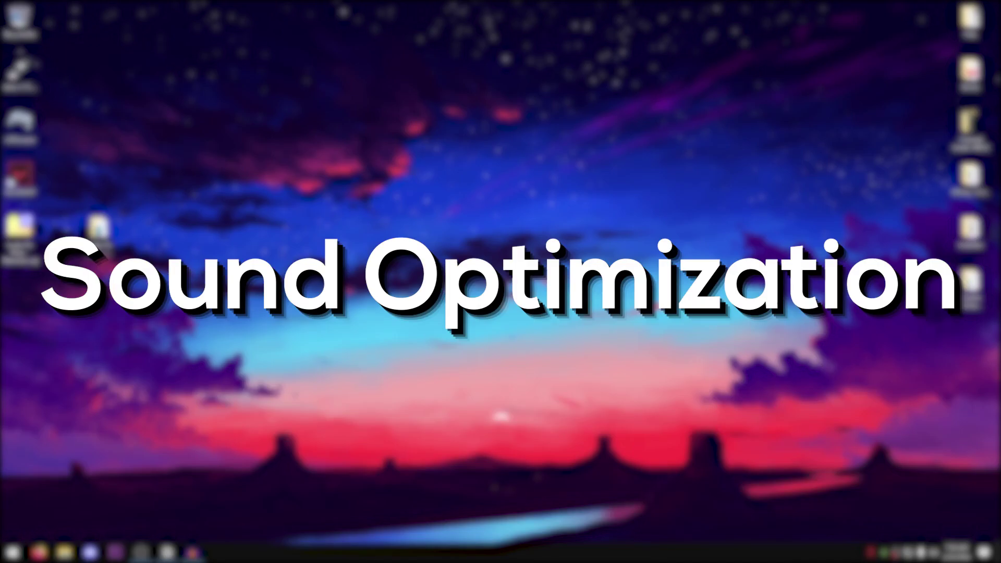
right_click(935, 557)
click(914, 536)
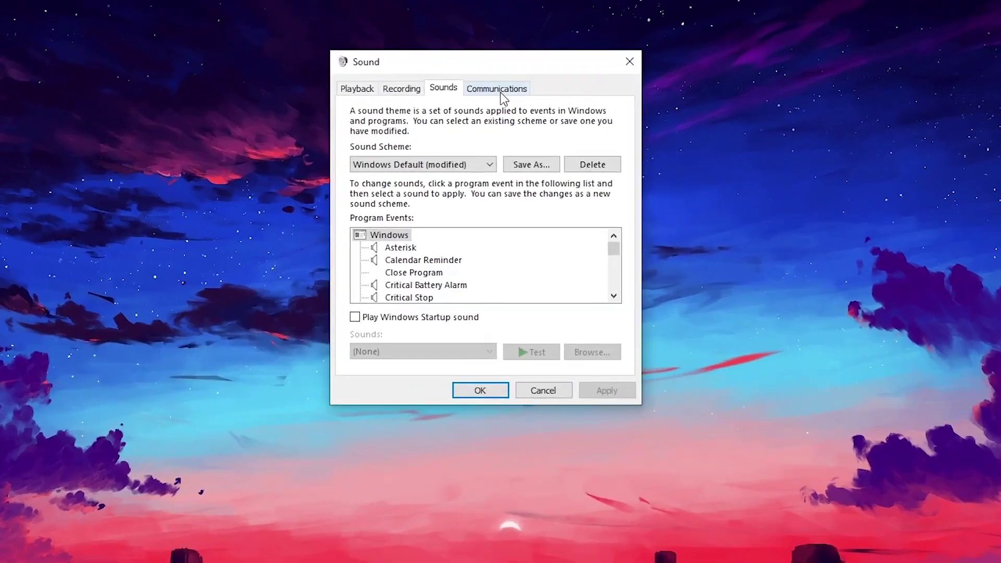
click(499, 89)
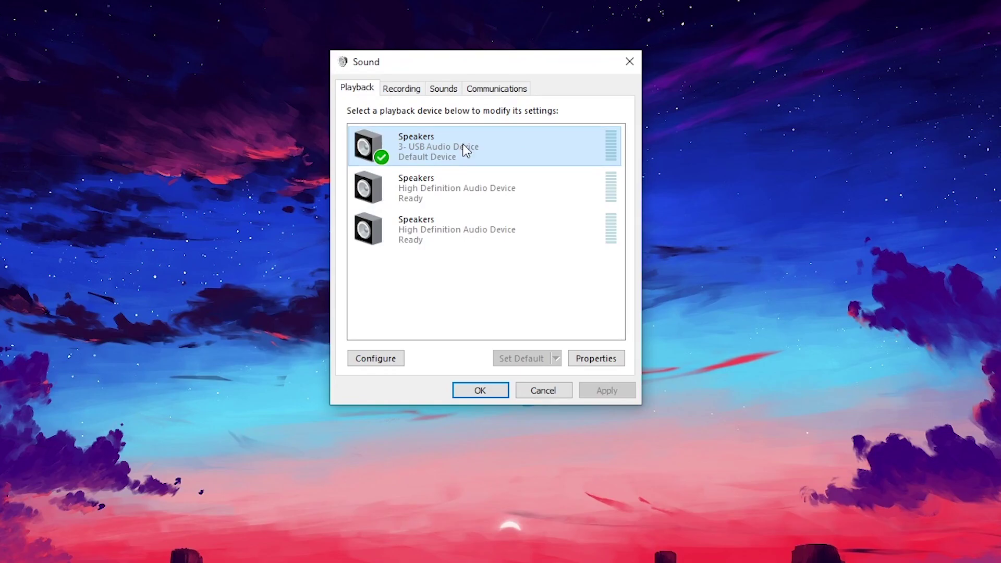
Step: In USB speaker properties, review enhancements and formats and allow applications exclusive control
click(600, 360)
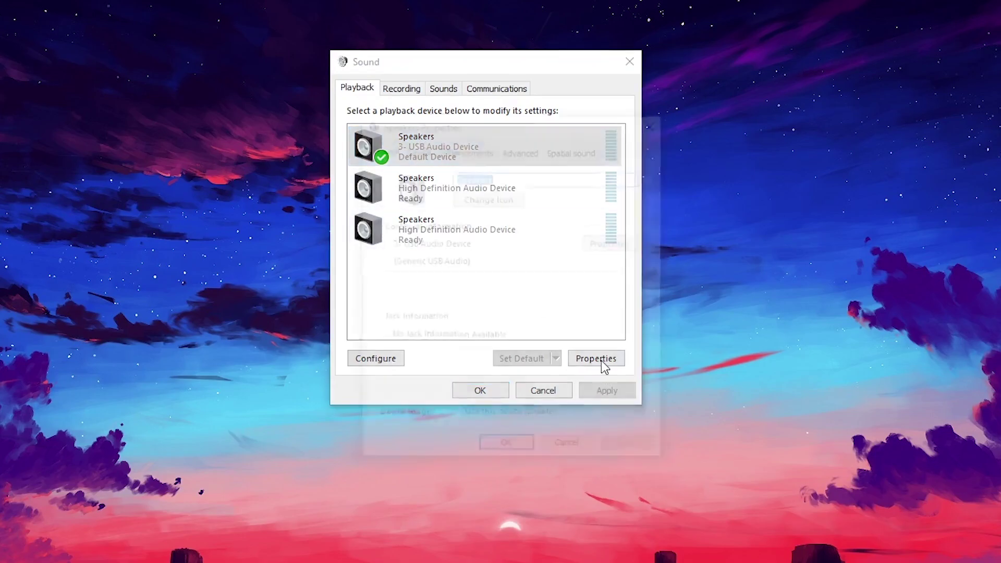
click(472, 149)
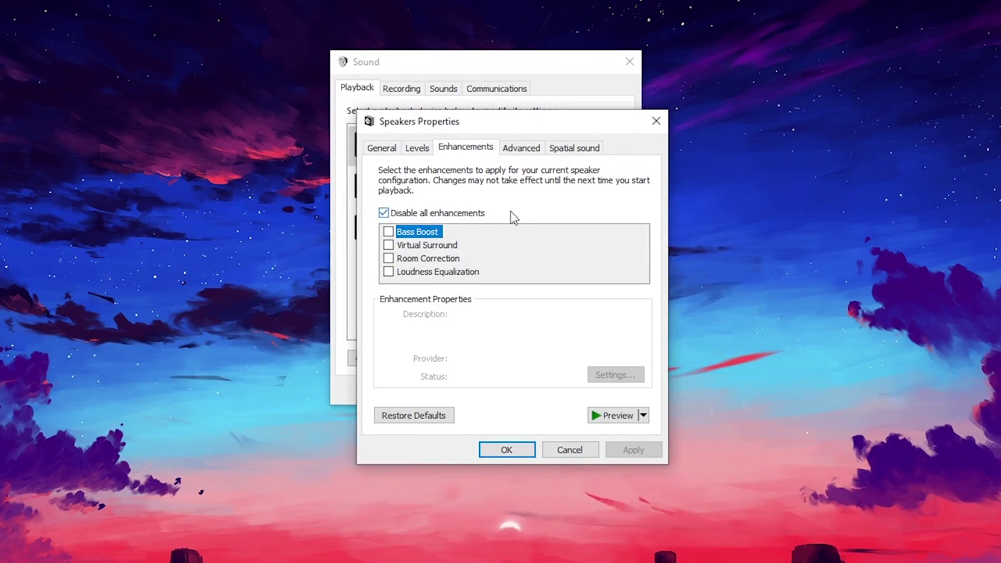
click(523, 148)
click(486, 225)
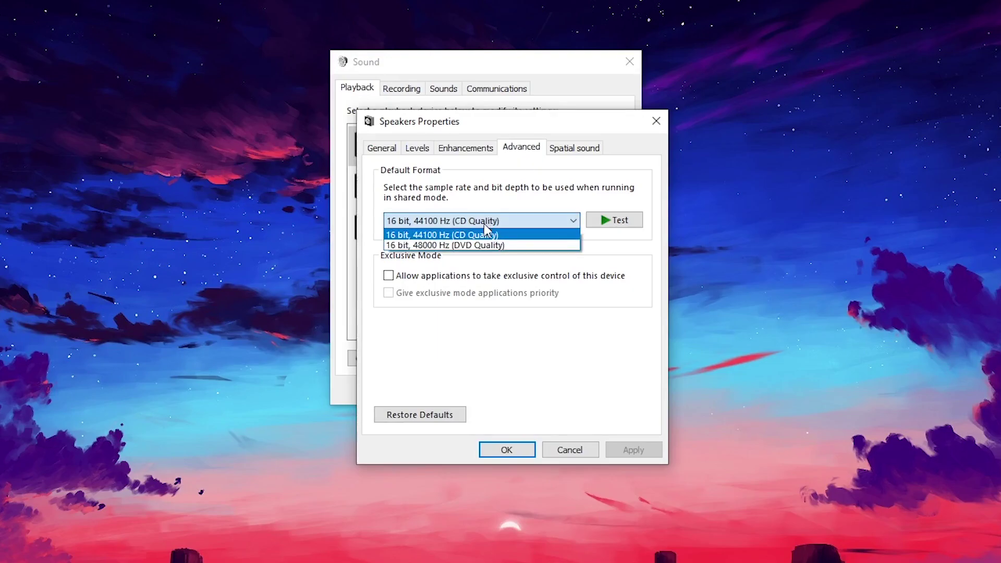
click(387, 277)
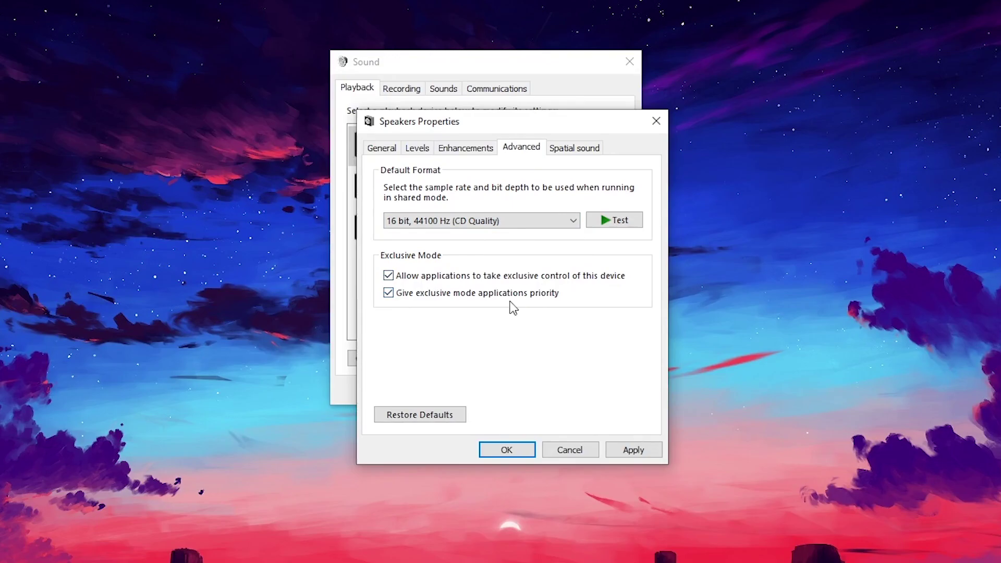
Step: Leave the speakers' spatial sound off, then apply and save the speaker properties
click(580, 148)
click(485, 222)
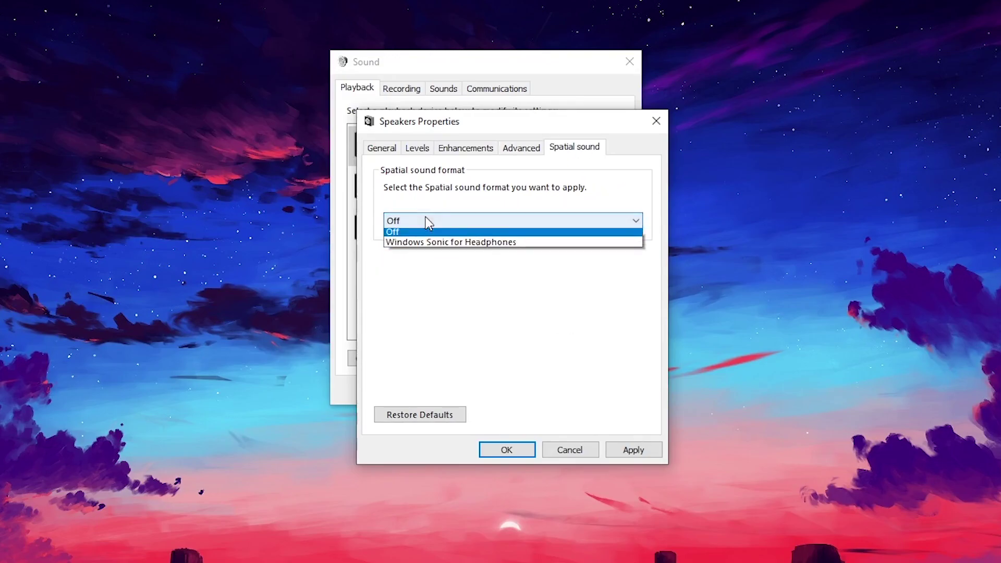
click(638, 450)
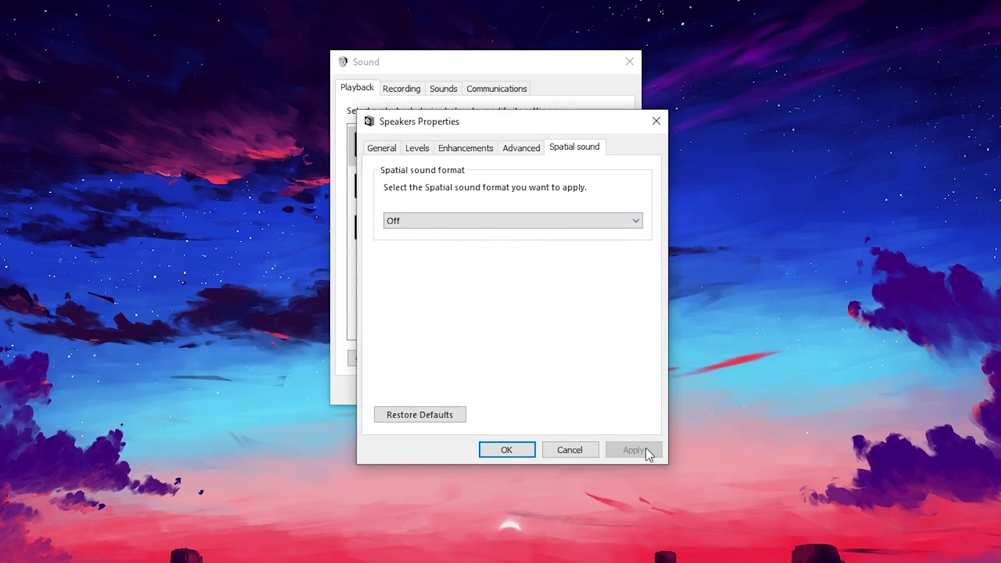
click(493, 453)
Step: Confirm the USB microphone keeps exclusive mode at 48000 Hz, then close the Sound settings
click(404, 89)
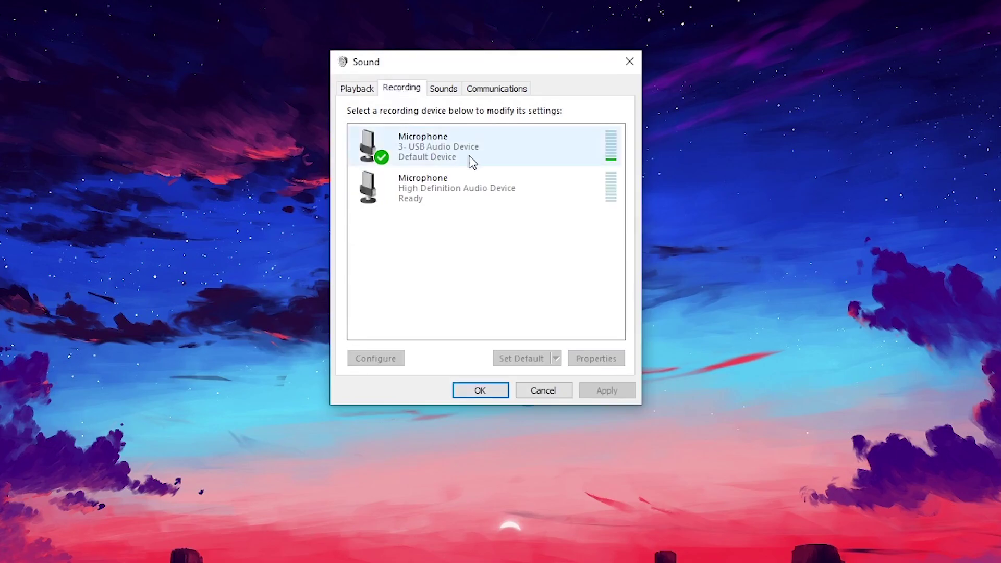
double_click(543, 149)
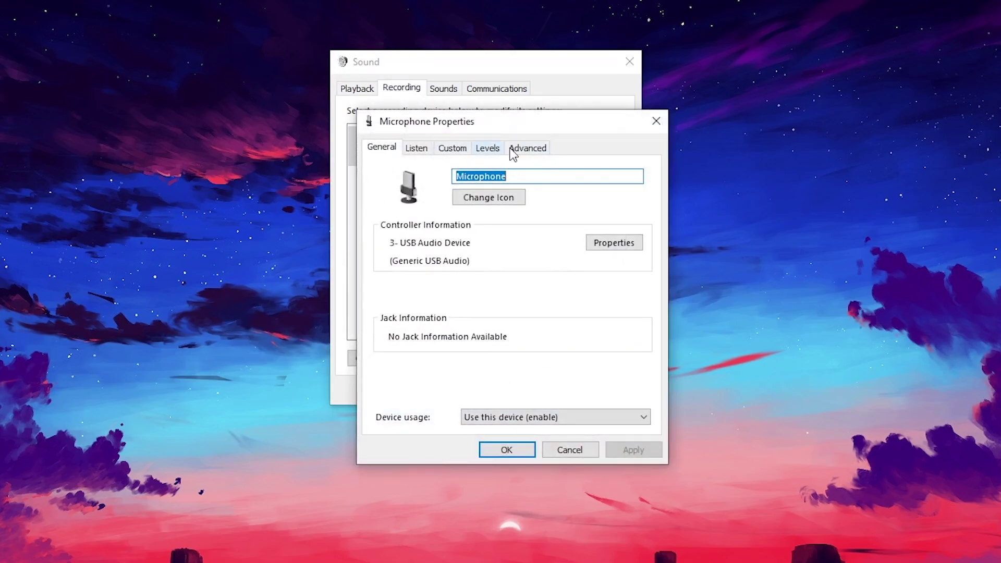
click(528, 150)
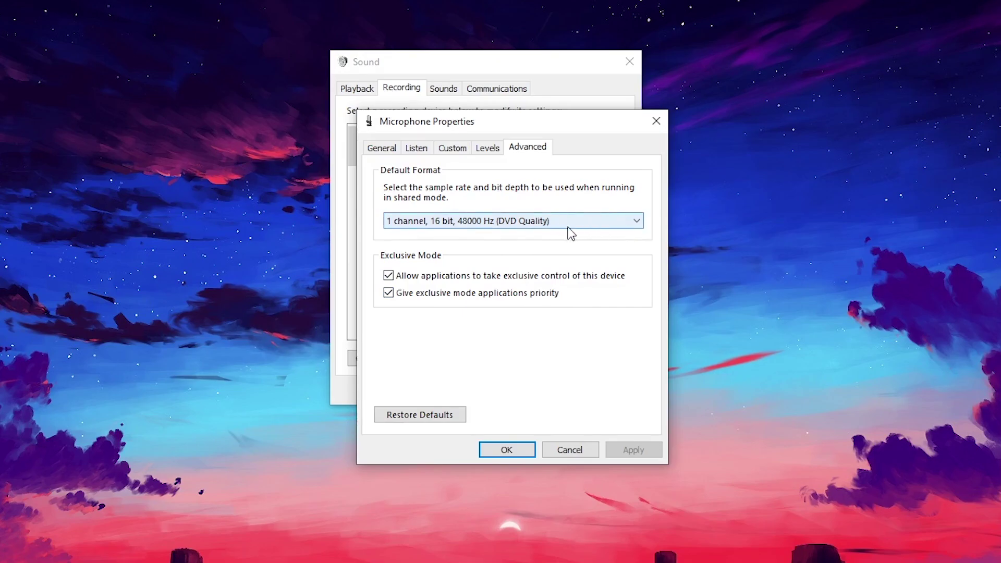
click(512, 451)
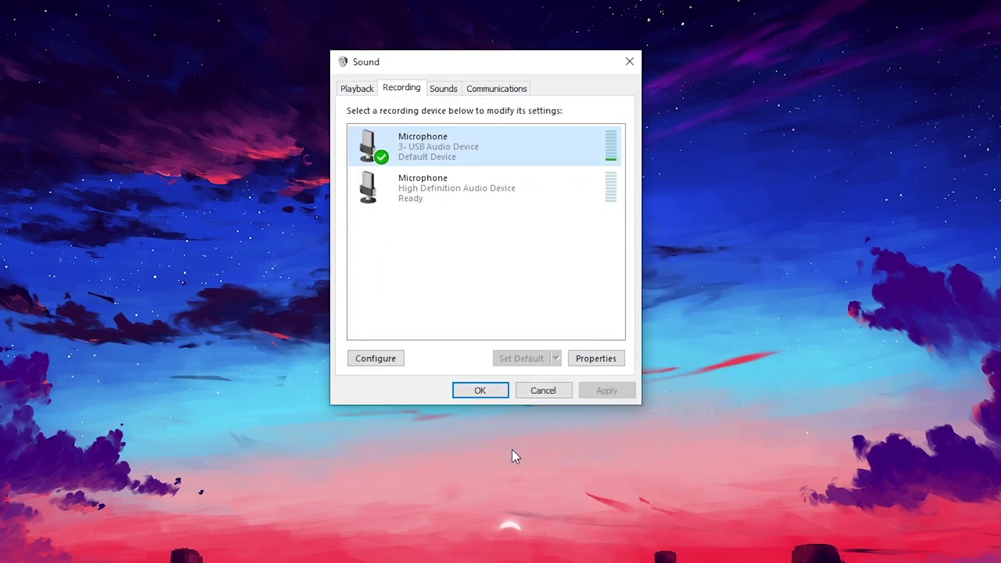
click(477, 390)
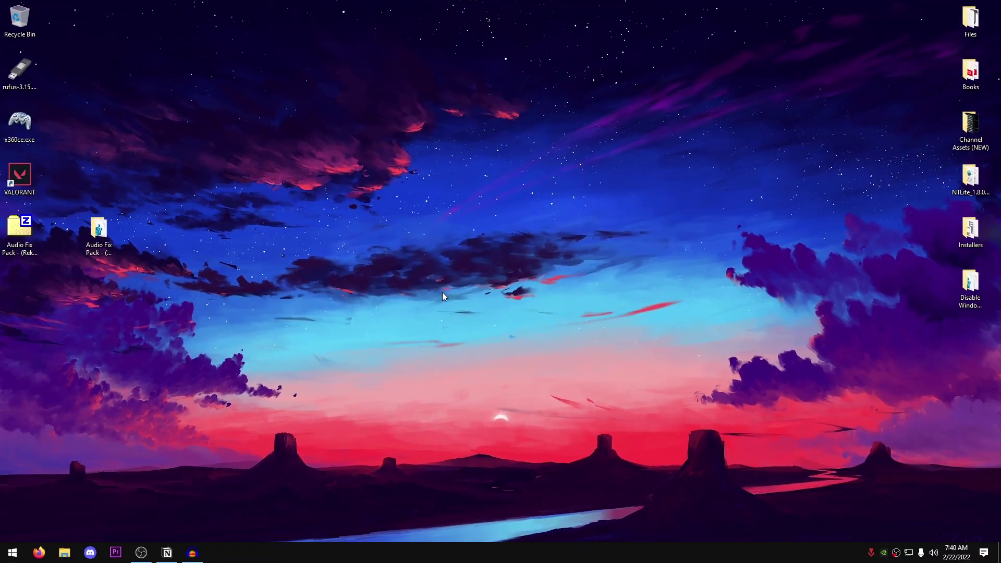